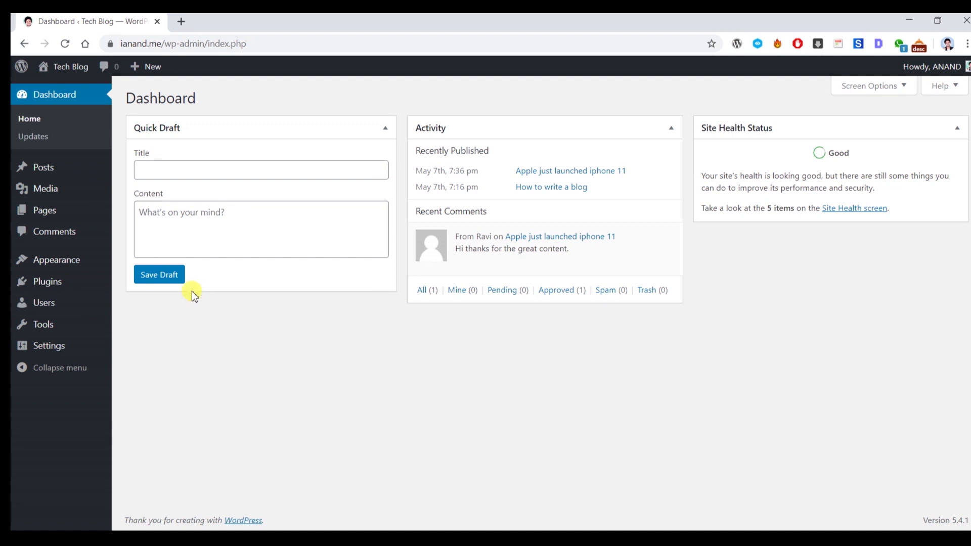
Step: Open the page for adding new plugins and browse the featured plugins
mouse_move(90, 282)
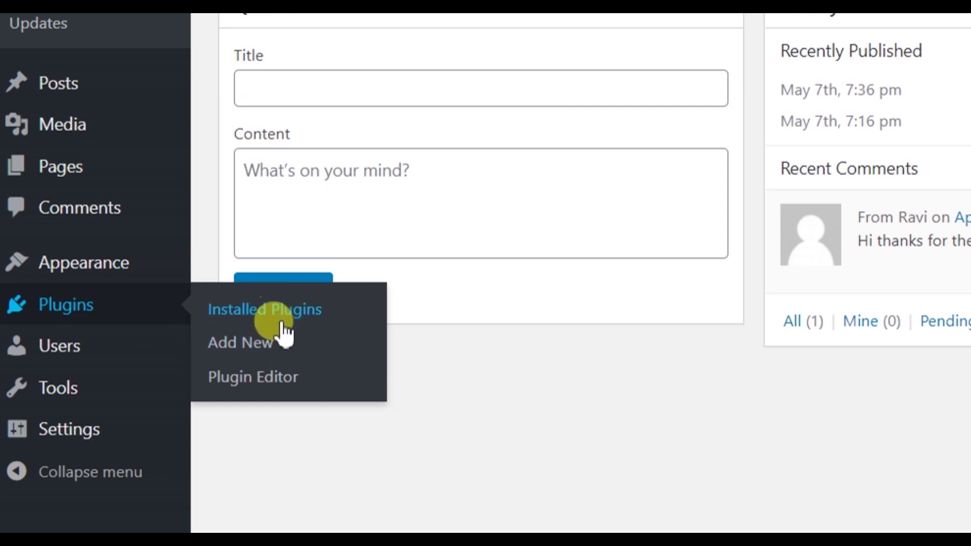
left_click(260, 349)
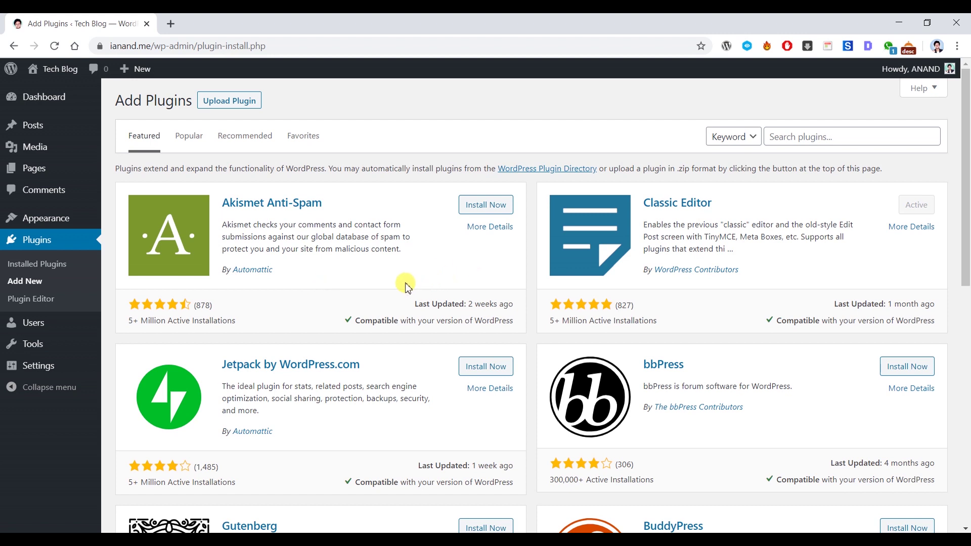
scroll(406, 282, "down", 7)
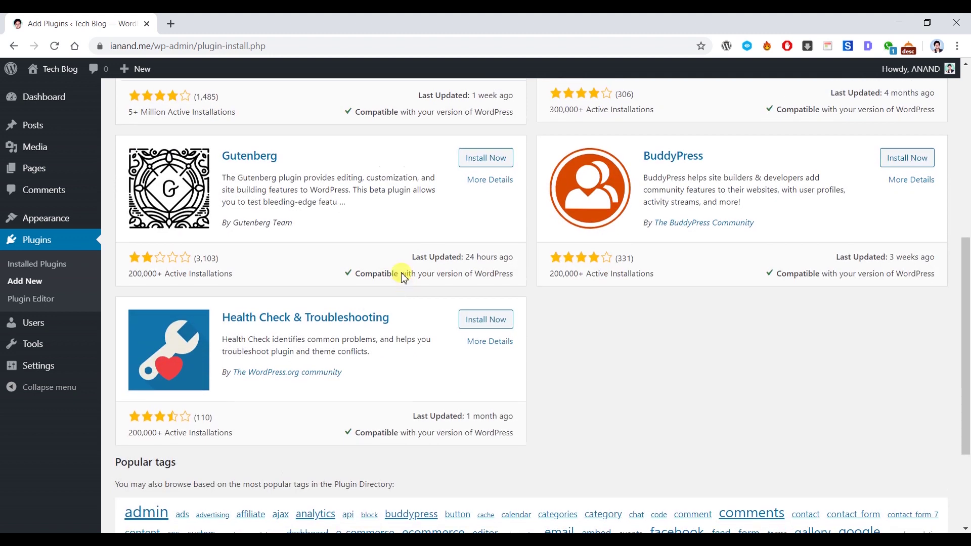
scroll(403, 277, "up", 8)
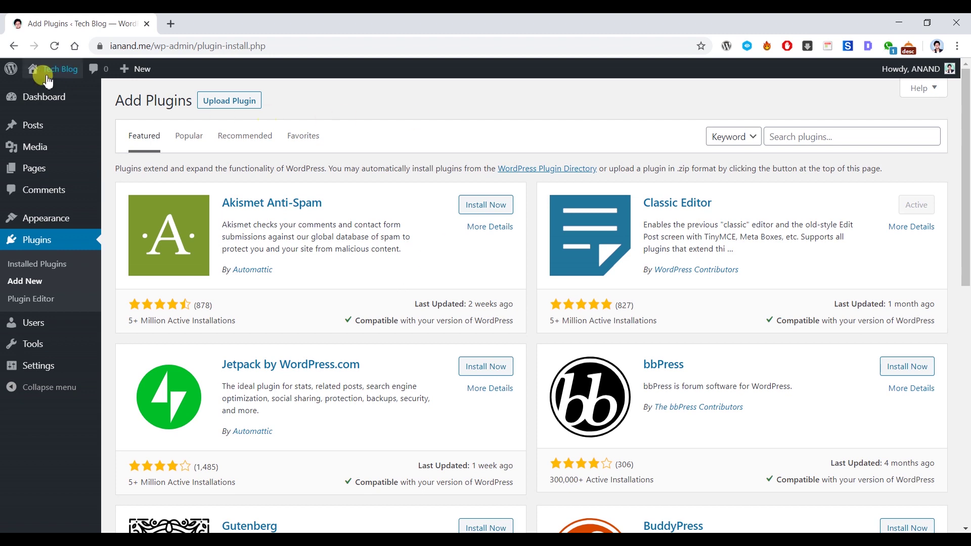
Step: Visit the live Tech Blog site and view its Contact Us page
mouse_move(51, 74)
left_click(56, 93)
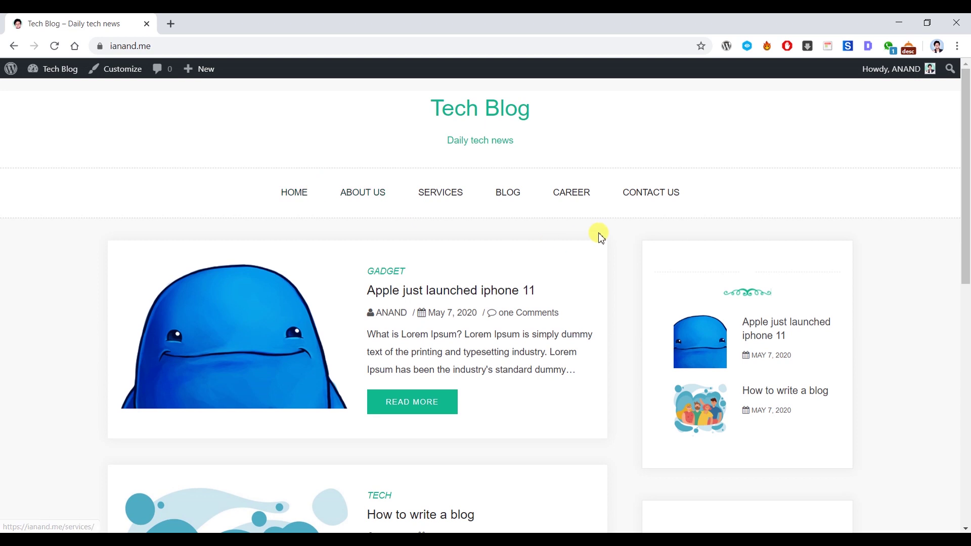
left_click(639, 200)
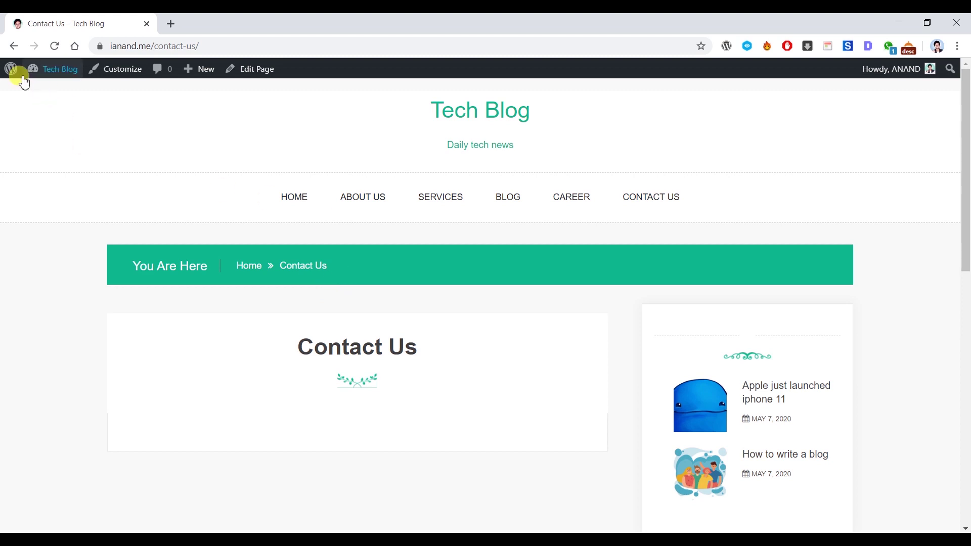
Step: Return to the admin dashboard and search for new plugins with the keyword "contact"
mouse_move(15, 75)
mouse_move(46, 72)
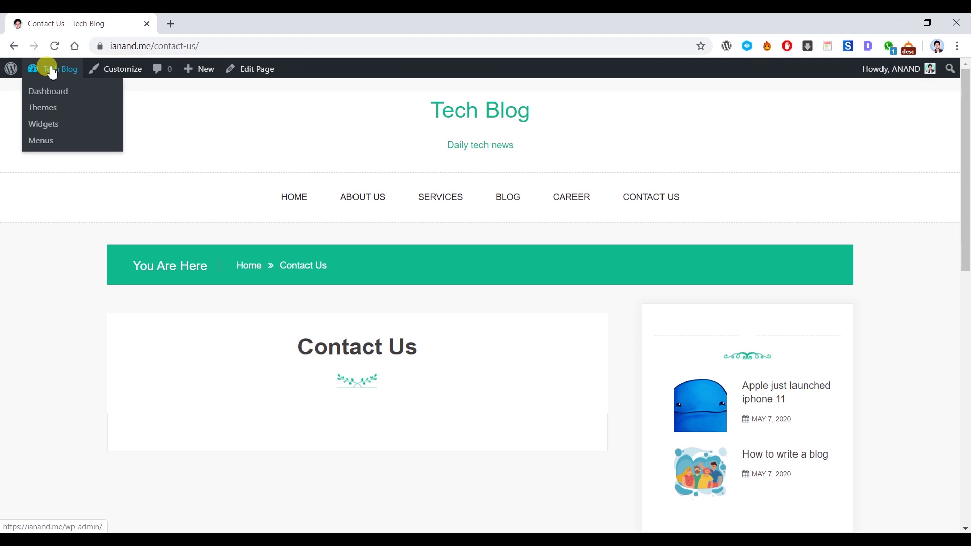
left_click(47, 95)
mouse_move(86, 285)
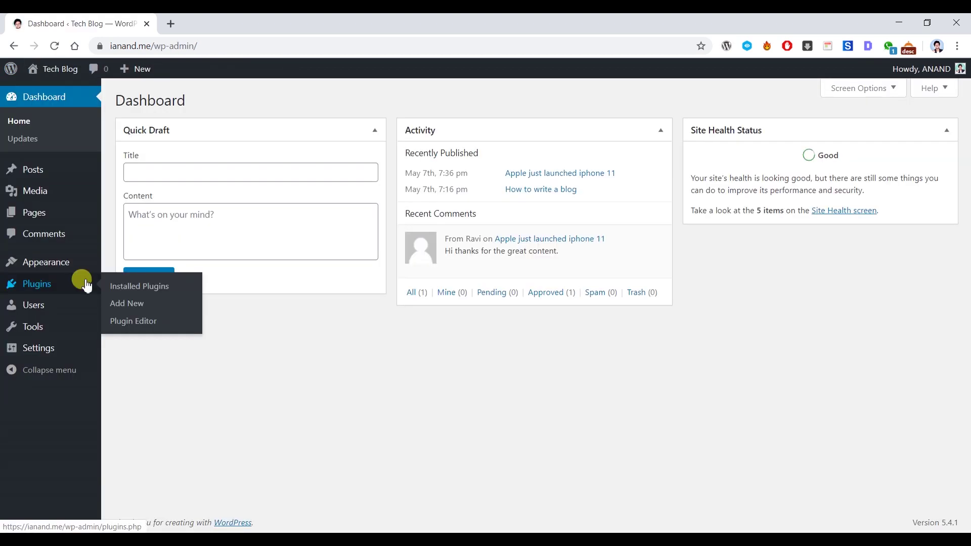
left_click(121, 303)
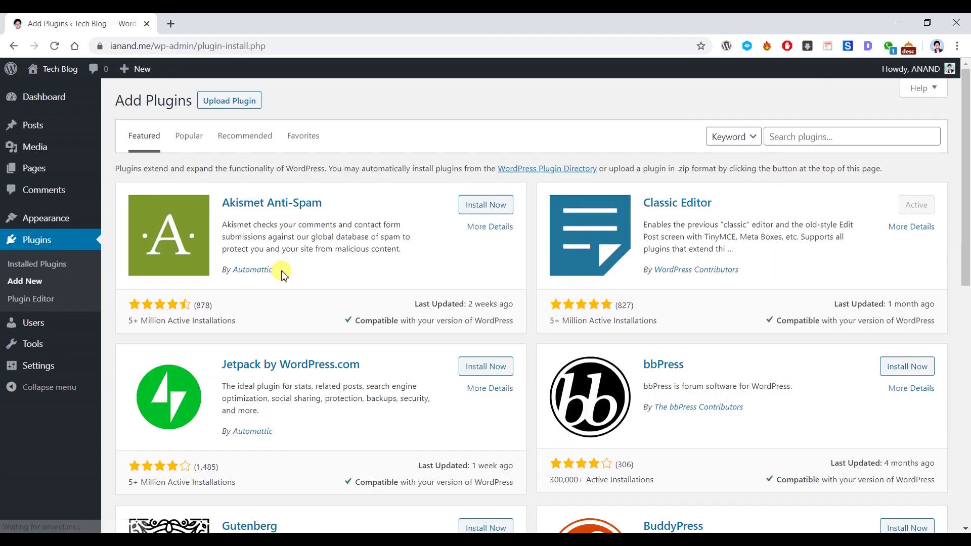
left_click(801, 144)
type("contact")
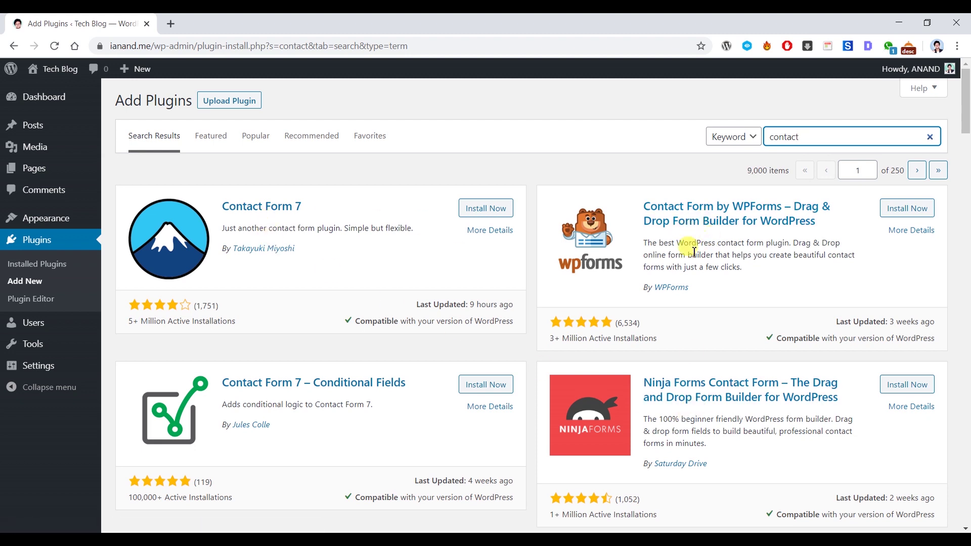
Step: Install and activate the Contact Form 7 plugin from the search results
scroll(578, 314, "down", 3)
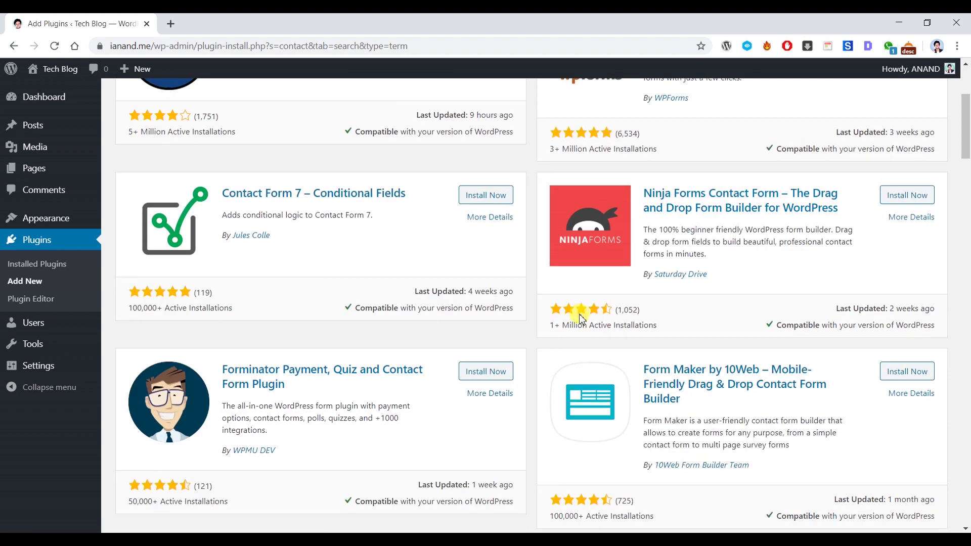
scroll(571, 317, "up", 4)
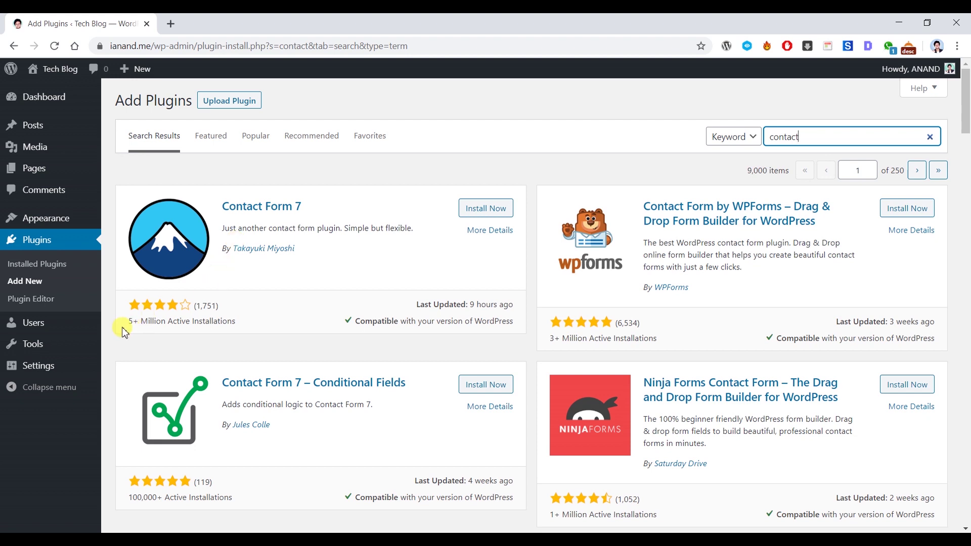
left_click_drag(129, 319, 209, 323)
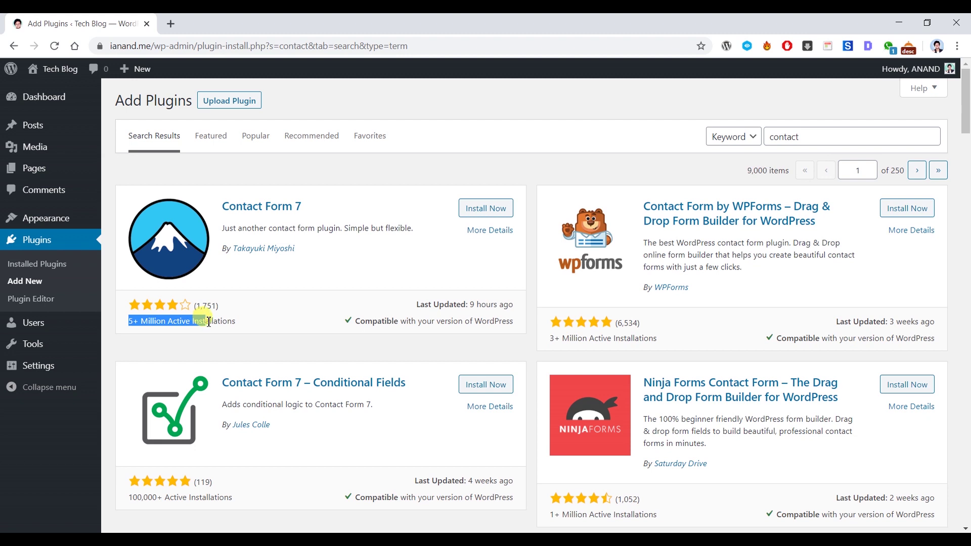
left_click(254, 304)
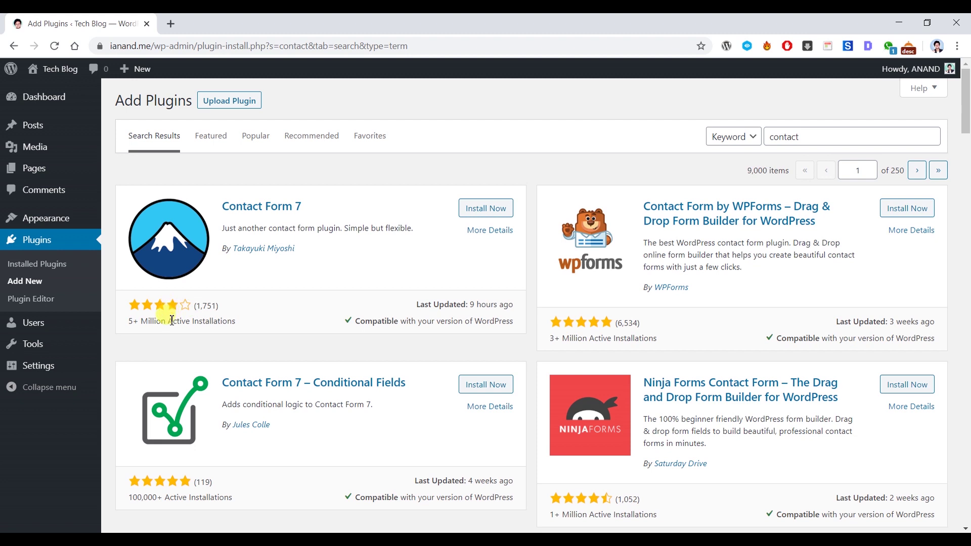
left_click(481, 212)
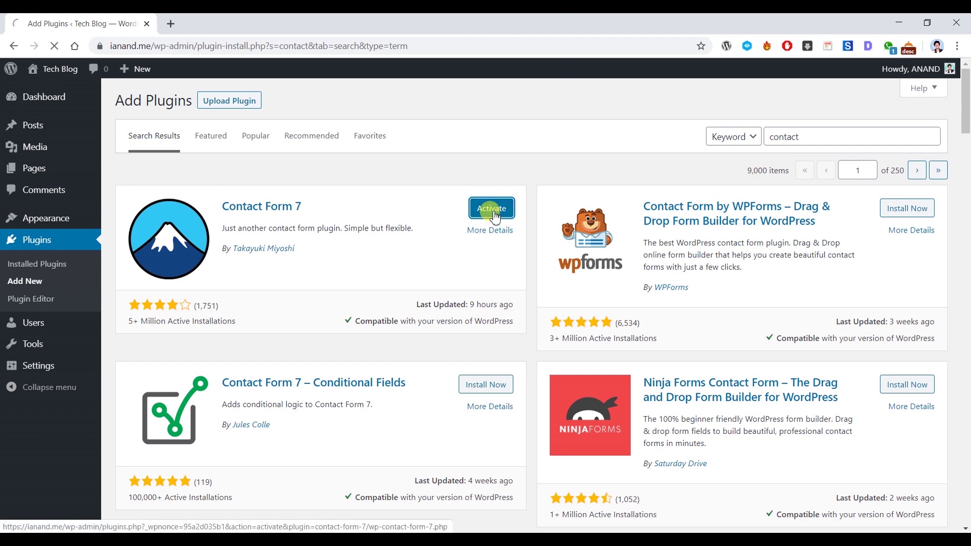
left_click(494, 212)
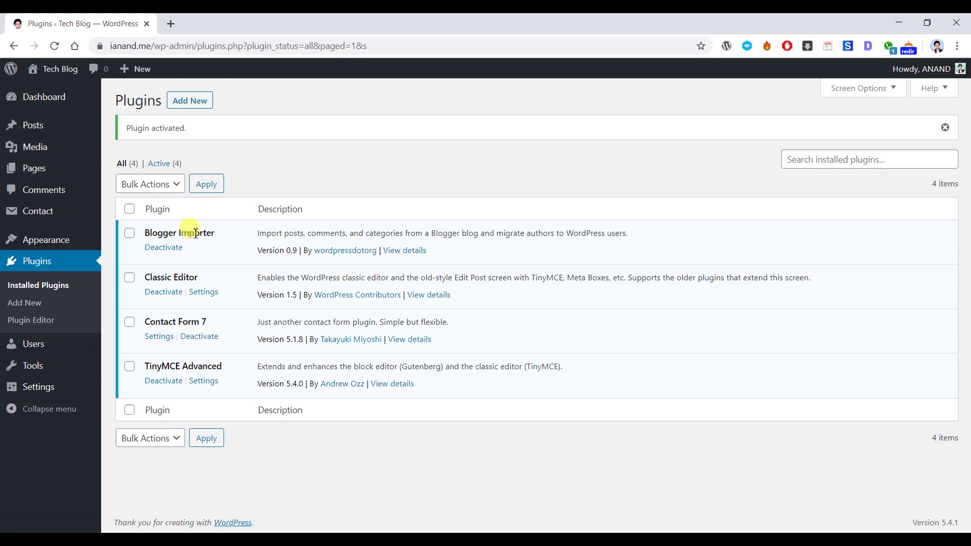
Step: Look over the names of the plugins in the installed plugins list
left_click_drag(179, 233, 207, 238)
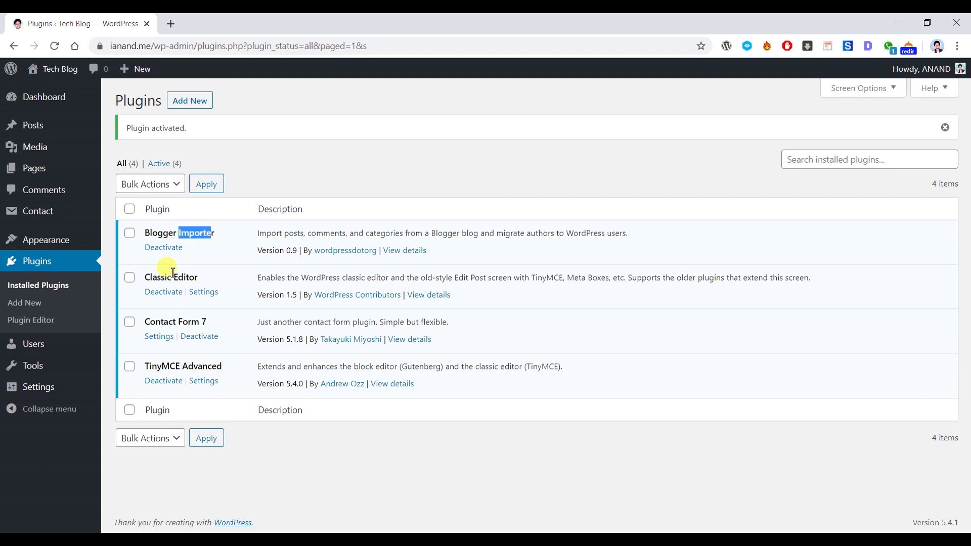
left_click_drag(175, 273, 205, 271)
left_click_drag(151, 322, 192, 322)
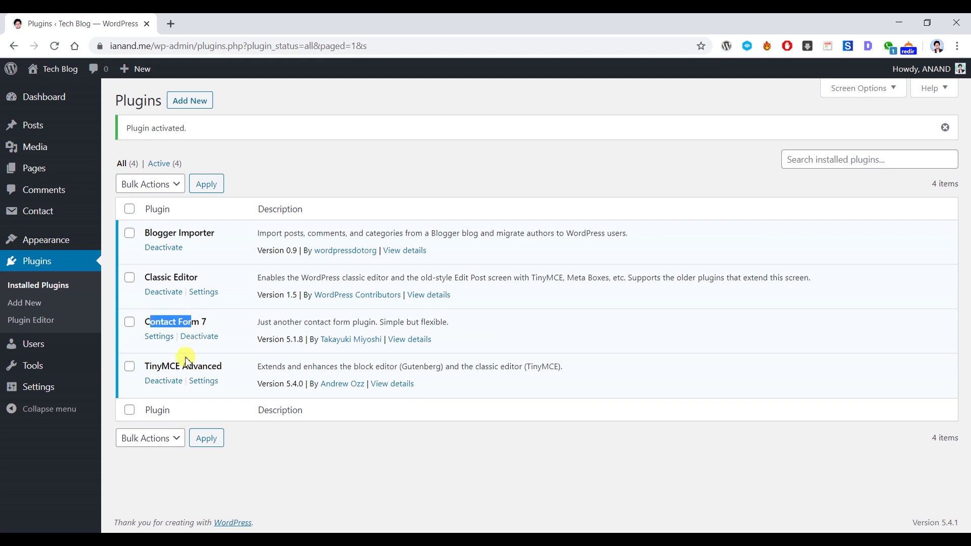
left_click_drag(146, 366, 226, 353)
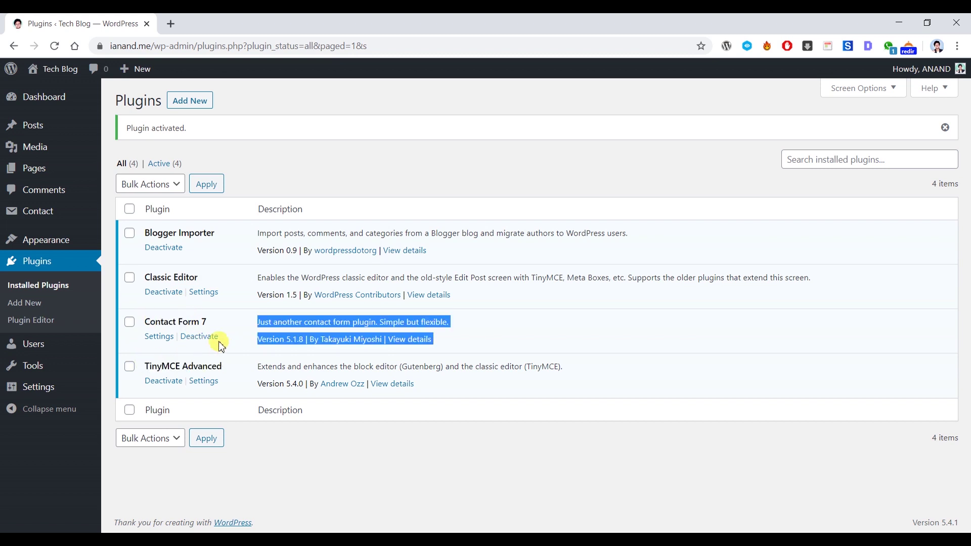
left_click(292, 438)
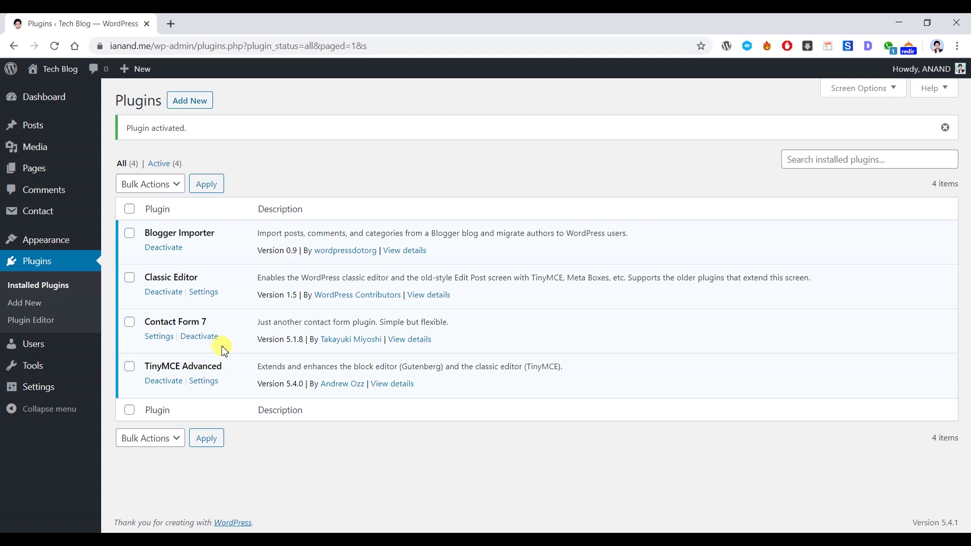
Step: Open the Contact Form 7 settings and locate the default form, Contact form 1
left_click(154, 337)
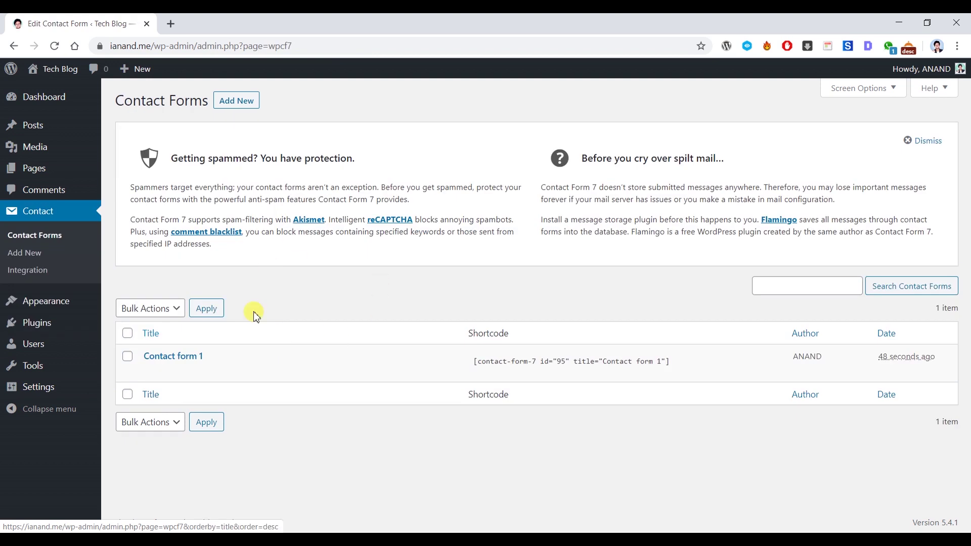
mouse_move(433, 364)
left_click_drag(134, 360, 235, 355)
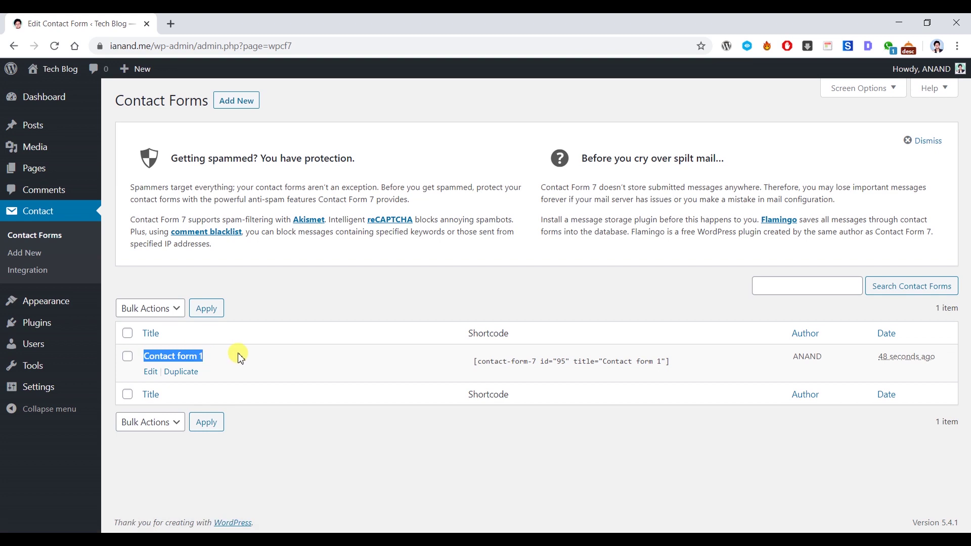
left_click(239, 357)
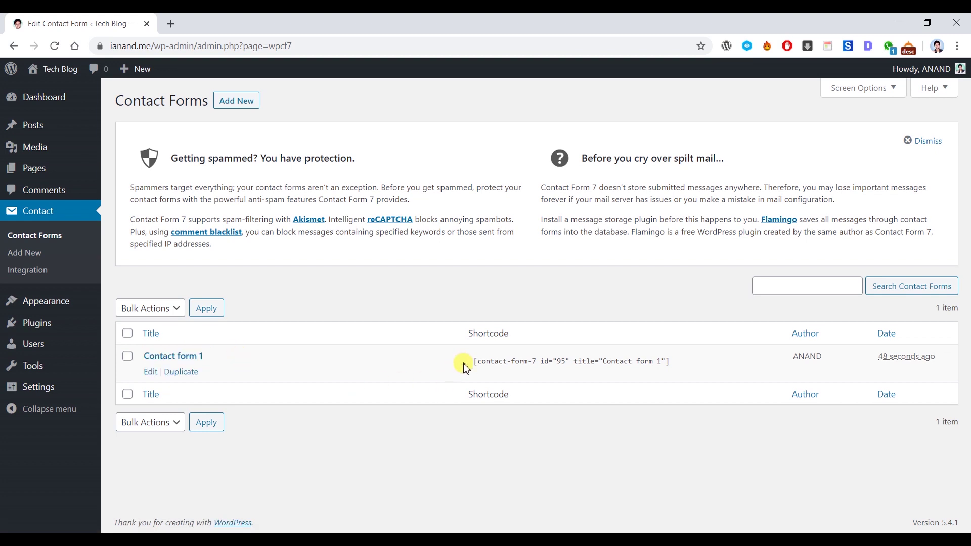
Step: Copy the shortcode [contact-form-7 id="95" title="Contact form 1"] of Contact form 1
left_click_drag(466, 336, 516, 339)
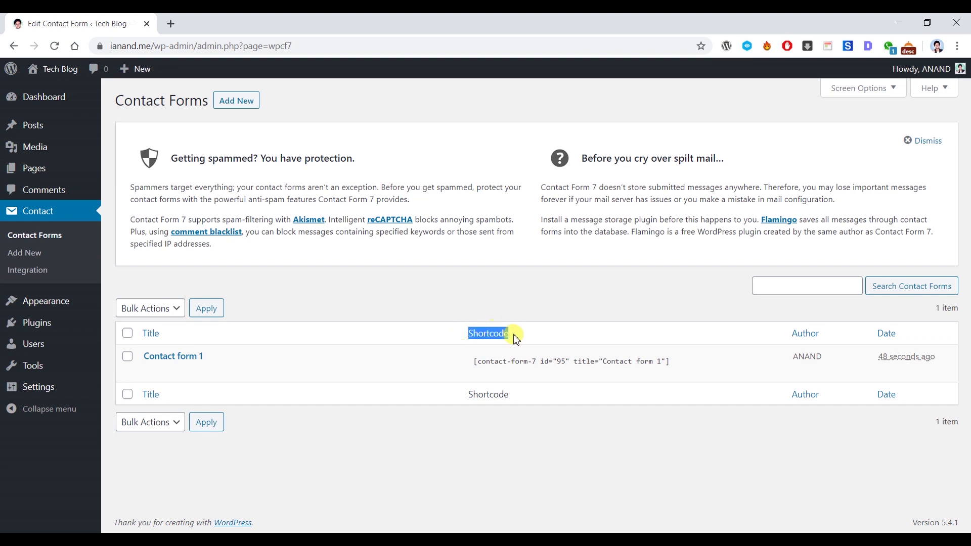
left_click(476, 359)
right_click(490, 368)
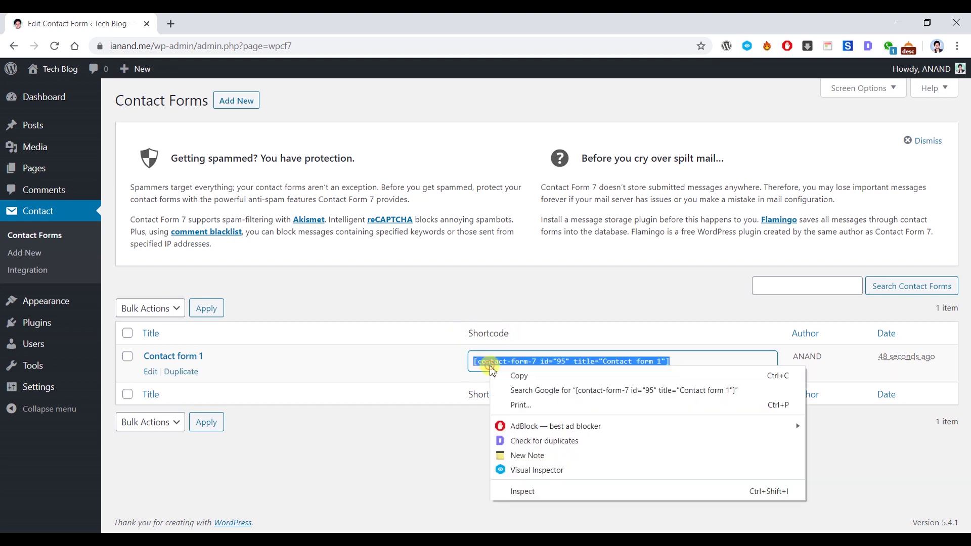
left_click(516, 377)
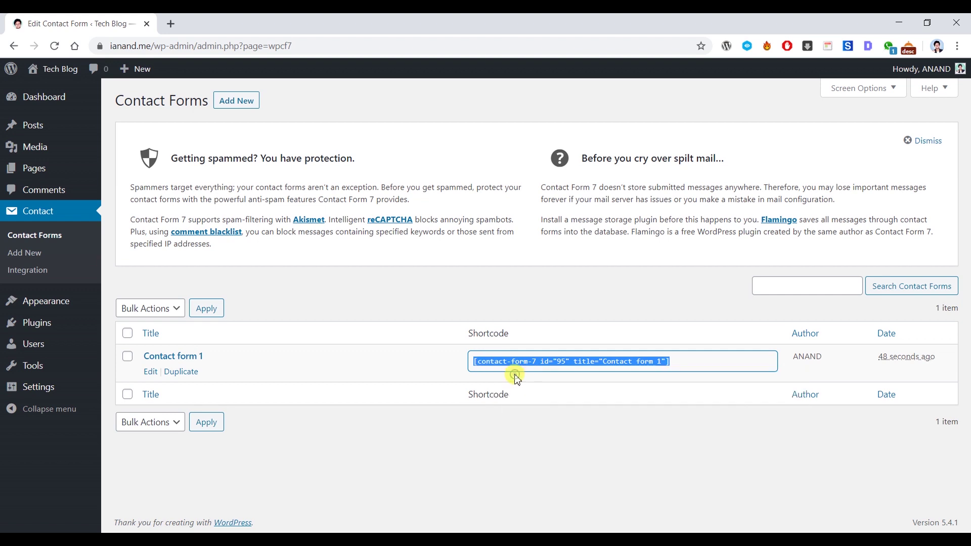
left_click(437, 358)
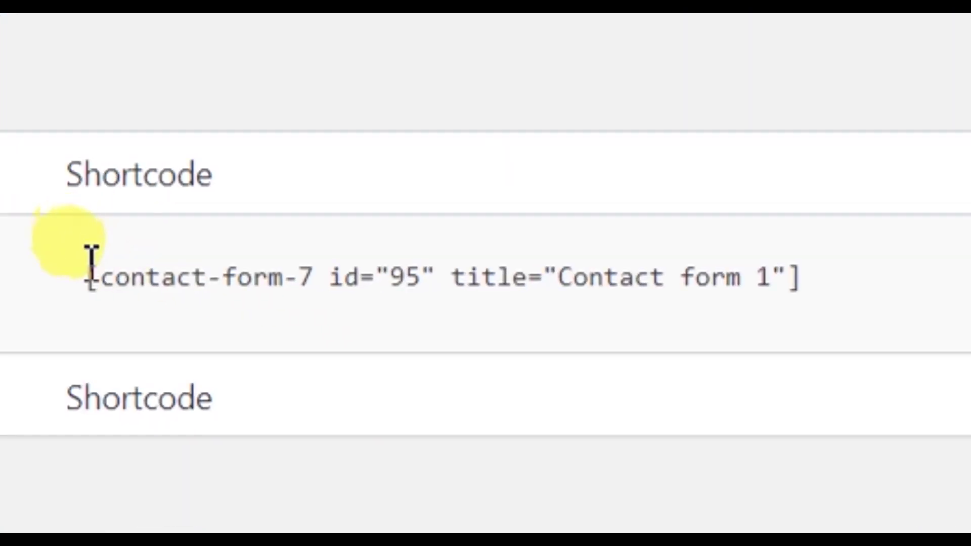
left_click(477, 356)
right_click(142, 257)
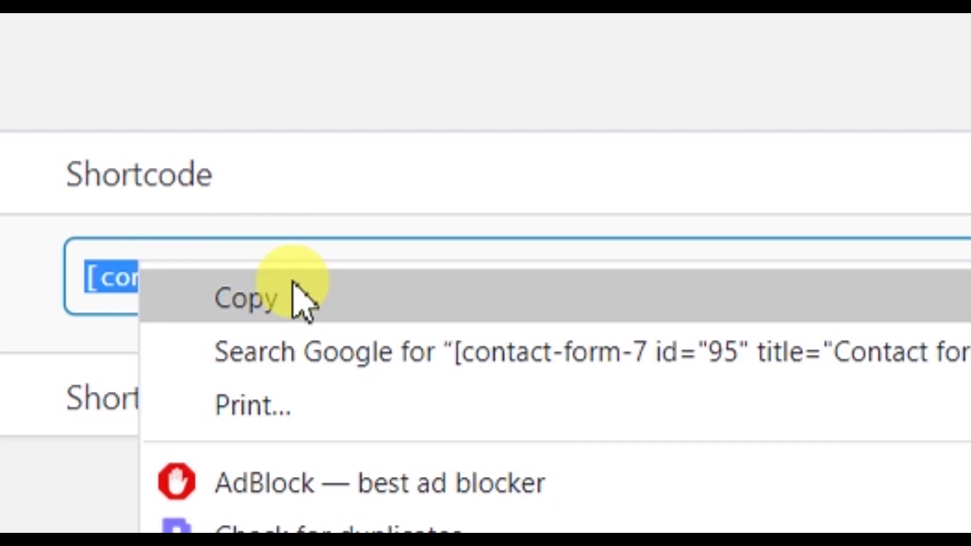
left_click(298, 295)
left_click(301, 91)
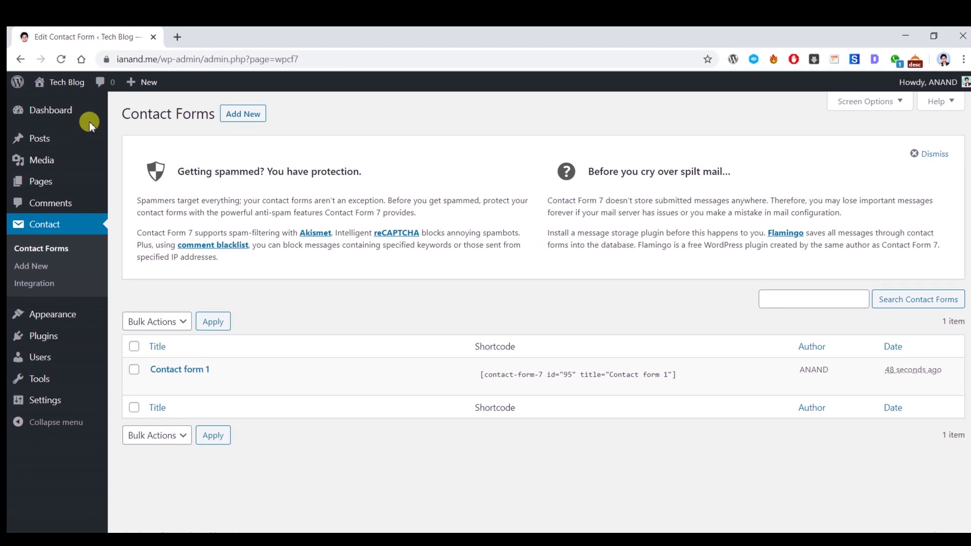
Step: Open the site's Contact Us page for editing from the list of all pages
mouse_move(64, 185)
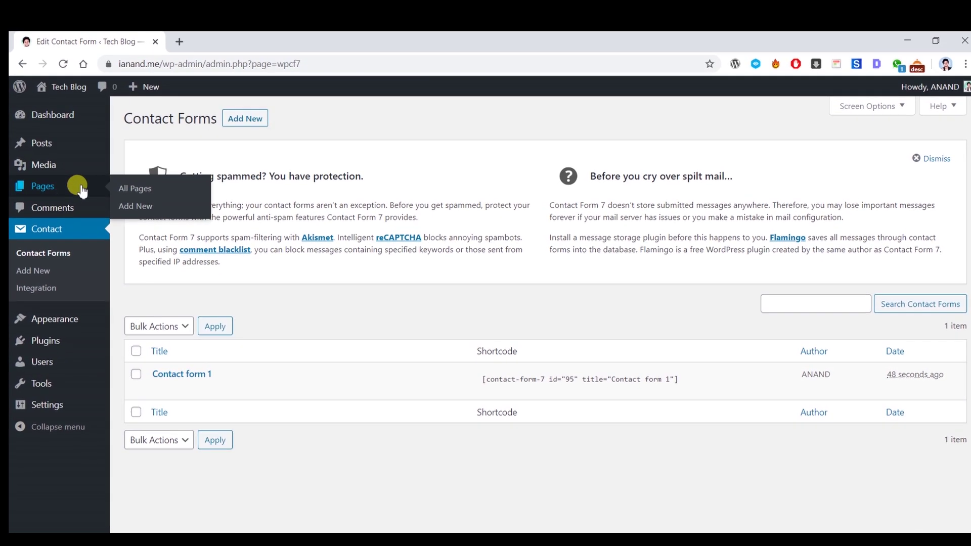
left_click(122, 190)
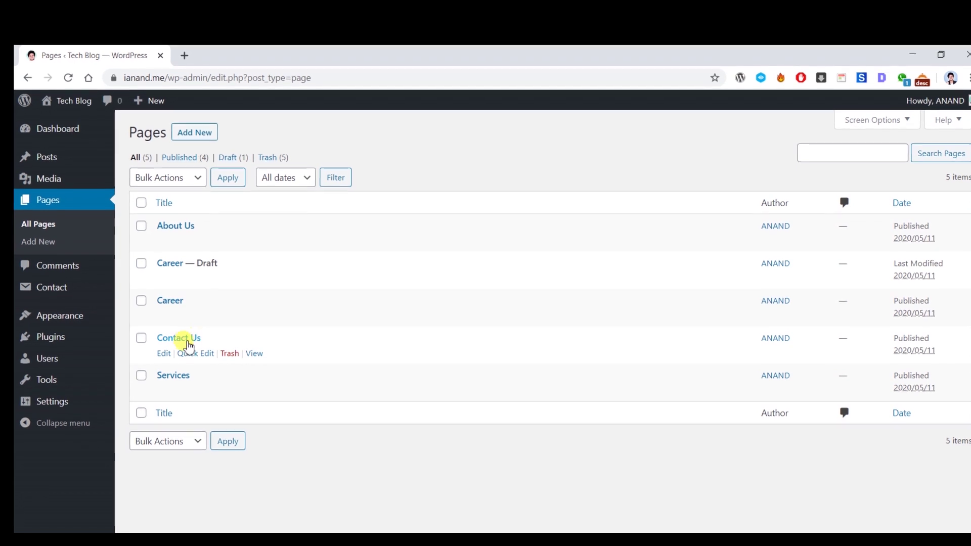
left_click(165, 354)
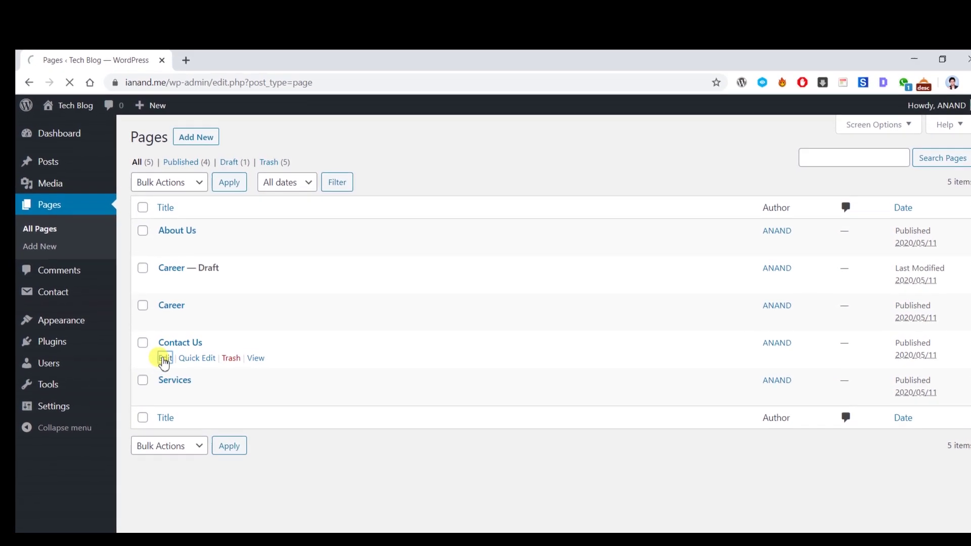
Step: Paste the copied contact form shortcode into the Contact Us page's content and update the page
left_click(151, 286)
right_click(140, 287)
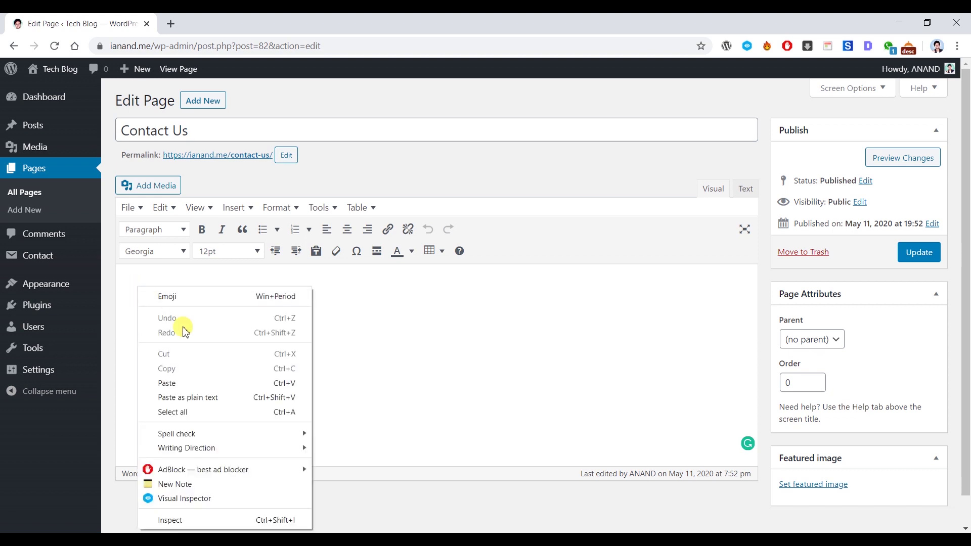
left_click(184, 378)
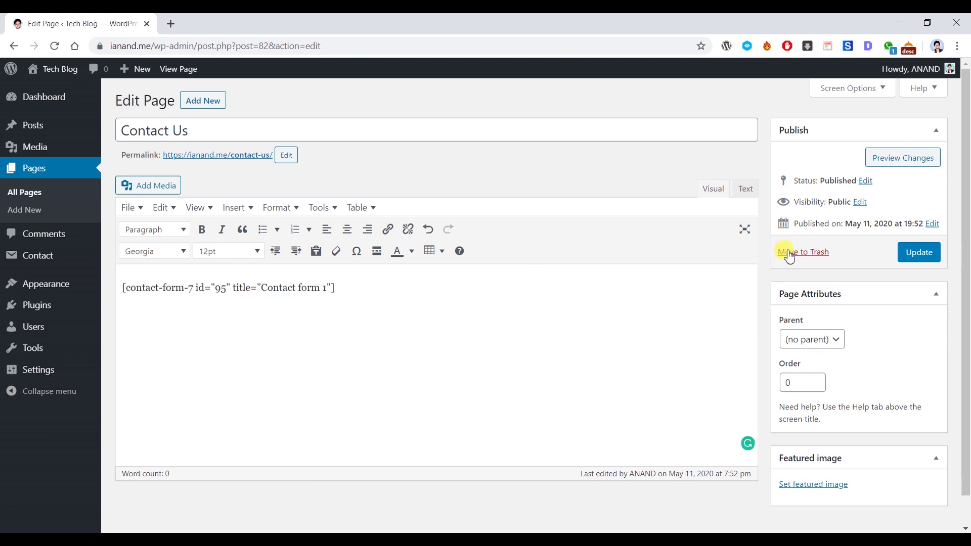
left_click(905, 255)
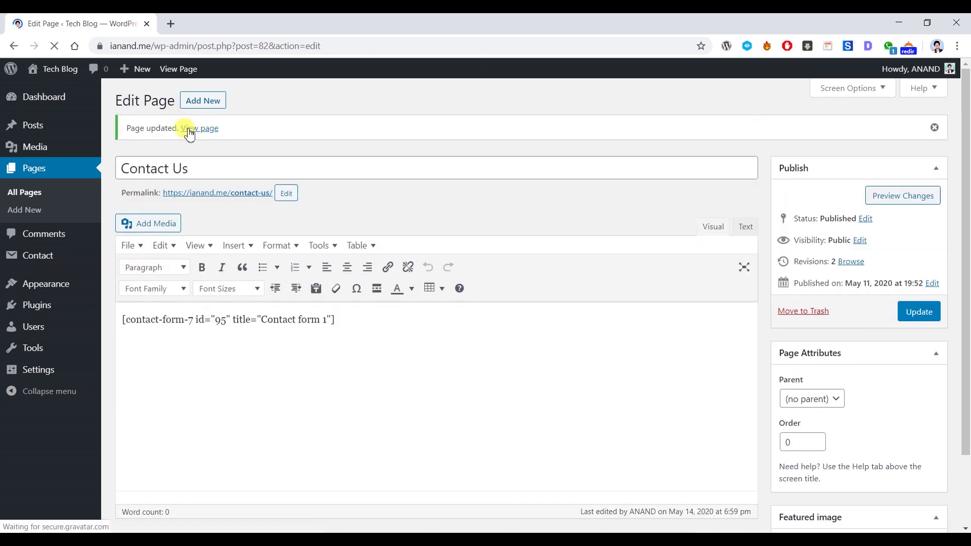
Step: Open the live site's Contact Us page and examine the fields of the embedded contact form
mouse_move(77, 75)
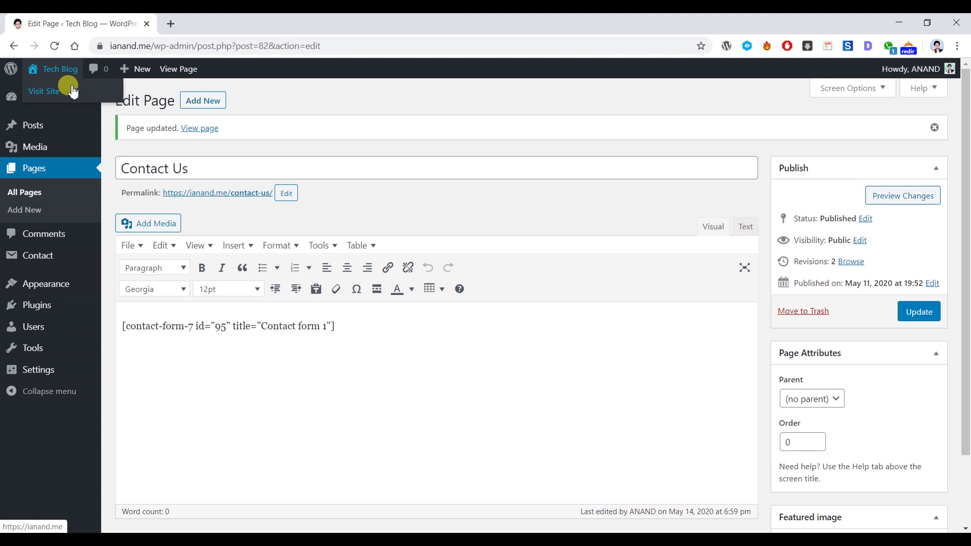
left_click(73, 93)
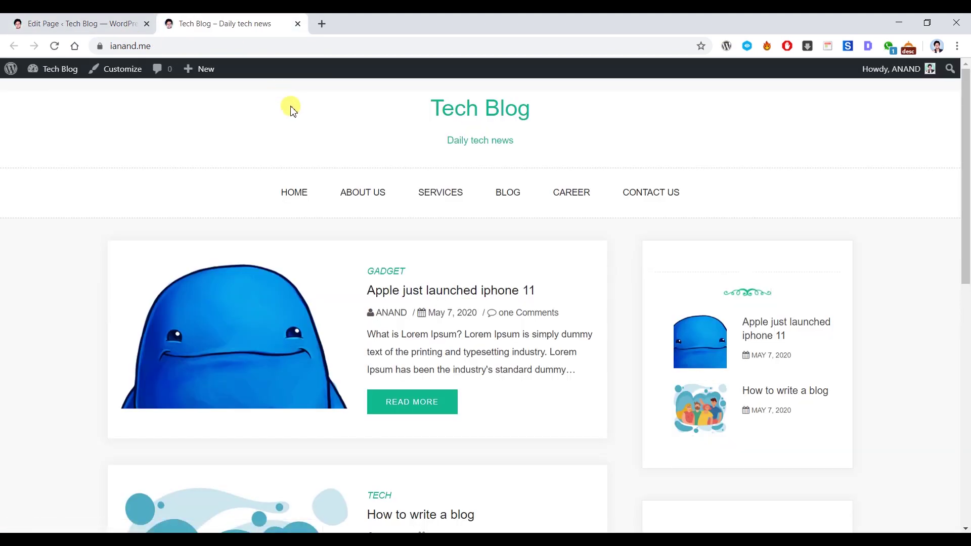
left_click(666, 194)
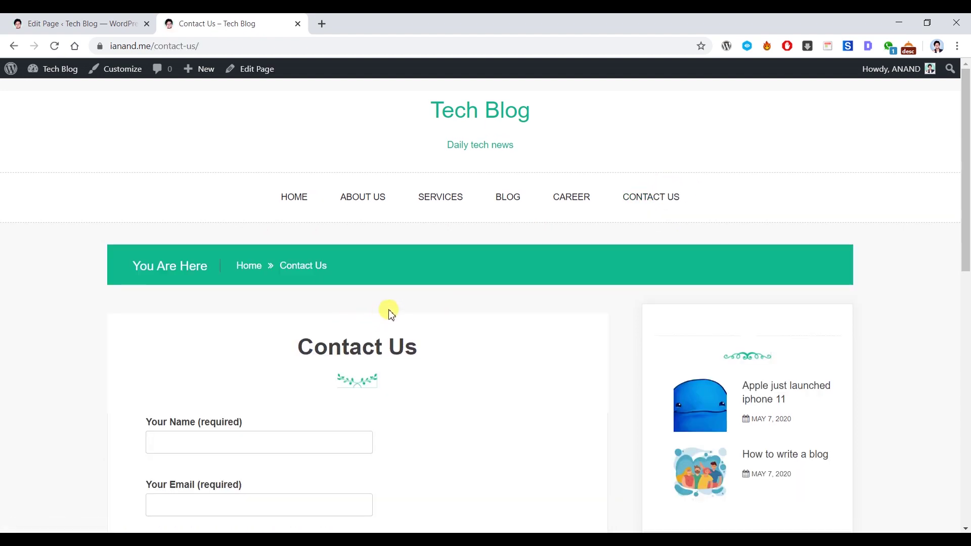
scroll(390, 314, "down", 6)
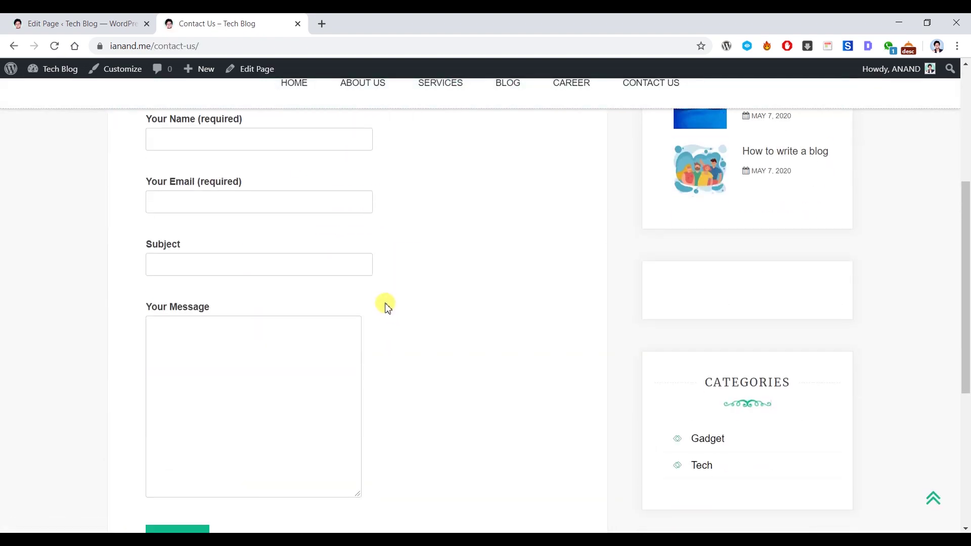
scroll(349, 276, "down", 1)
scroll(398, 314, "up", 1)
scroll(387, 304, "down", 2)
scroll(443, 318, "up", 3)
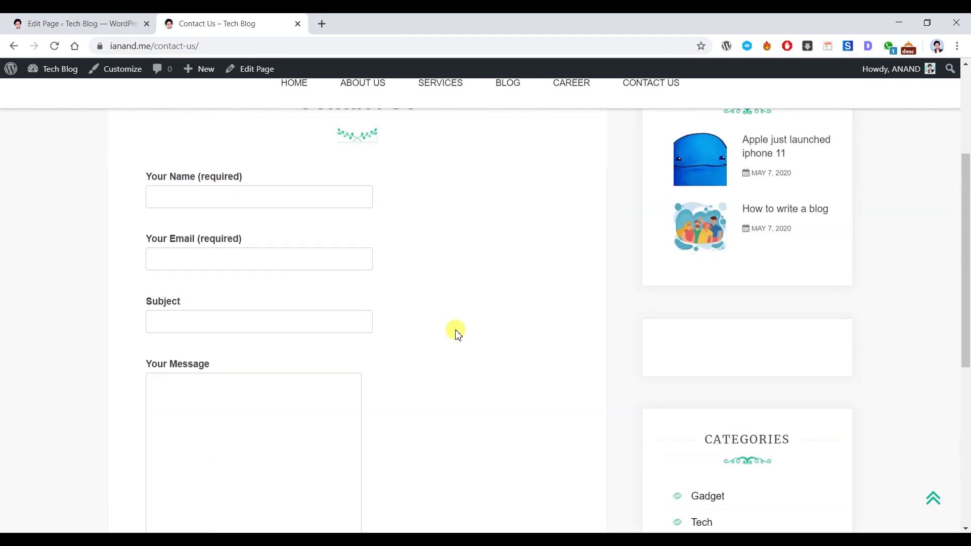
scroll(456, 333, "up", 3)
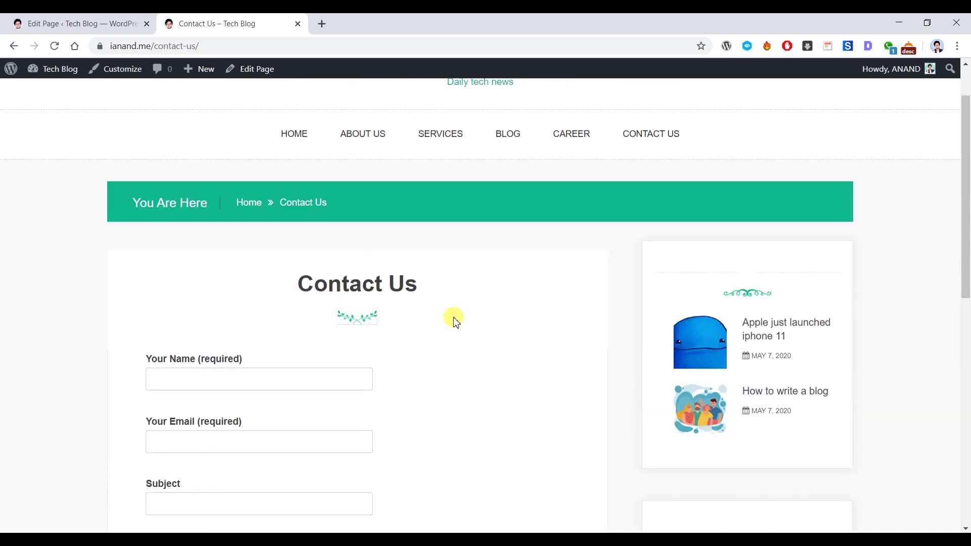
scroll(444, 316, "down", 2)
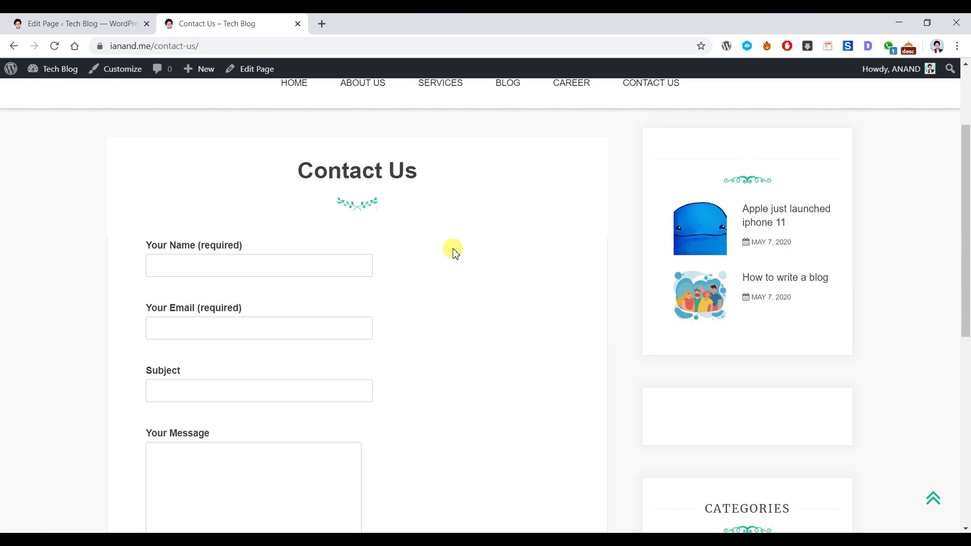
Step: Fill in the sender's name and e-mail address in the contact form
left_click(282, 260)
key("Caps_Lock")
type("ANAND")
key("Tab")
key("Caps_Lock")
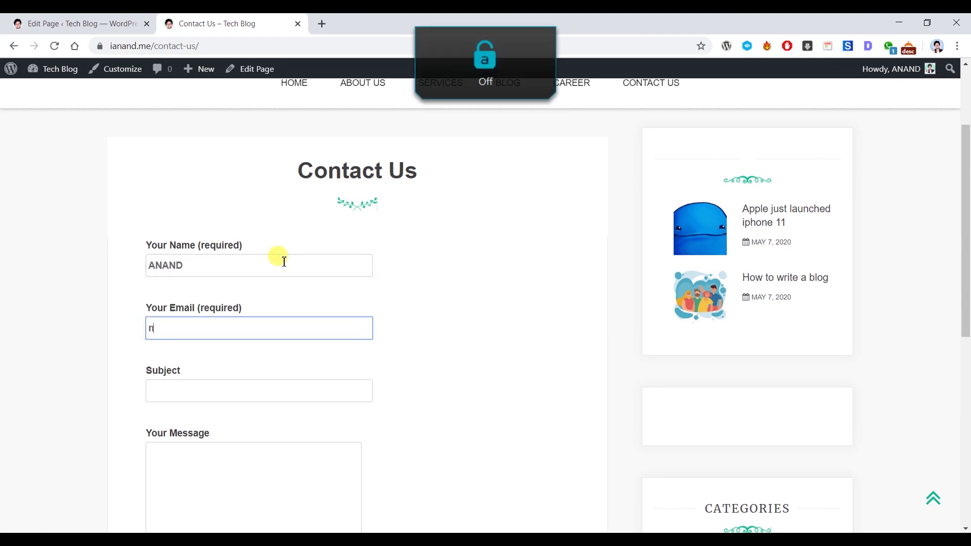
type("anand")
key("Tab")
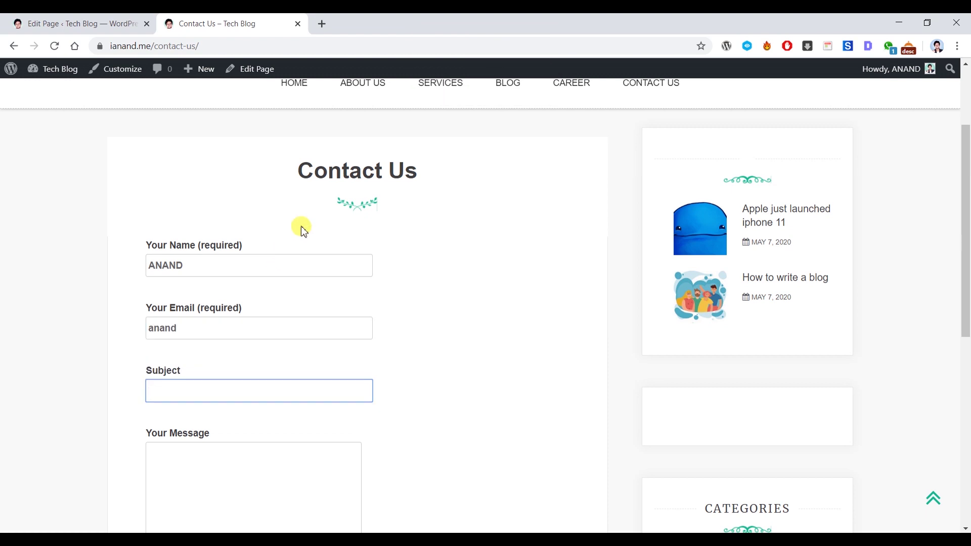
left_click(243, 333)
left_click(245, 360)
Step: Set the contact form's subject to "How to signup" and enter the message "Hi i want to learn wordpress"
left_click(243, 396)
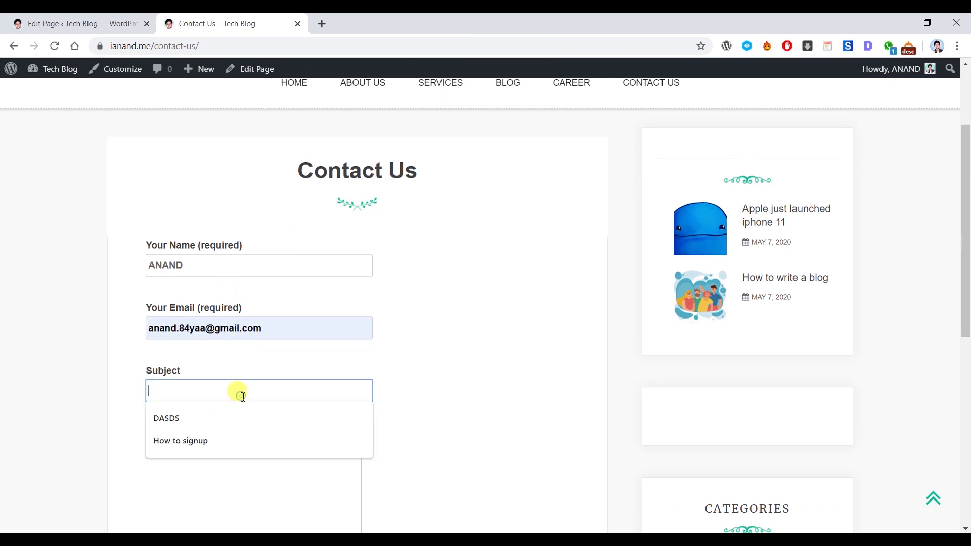
left_click(209, 436)
scroll(303, 435, "down", 3)
left_click(231, 357)
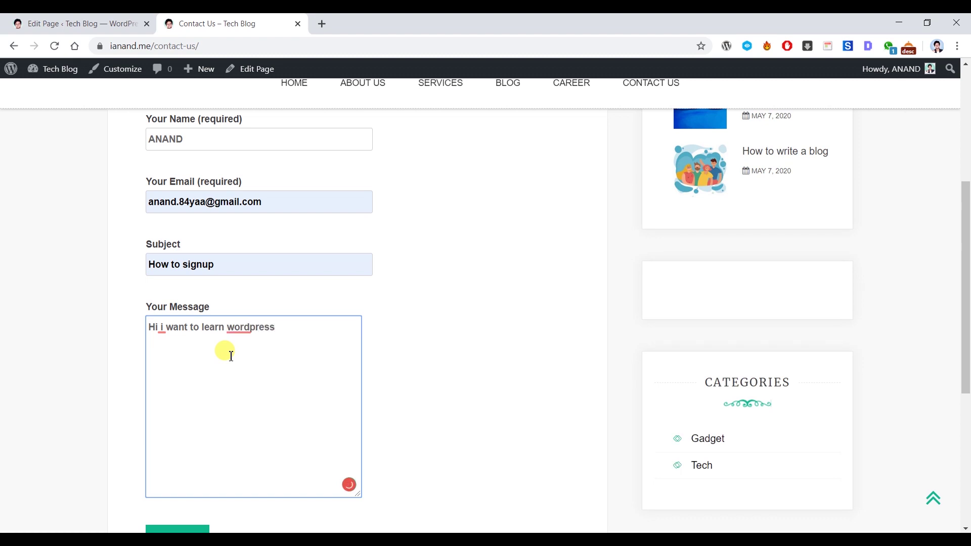
Step: Send the completed contact form and check the response shown beneath it
scroll(219, 354, "down", 1)
left_click(175, 474)
scroll(258, 383, "down", 2)
left_click_drag(164, 430, 273, 448)
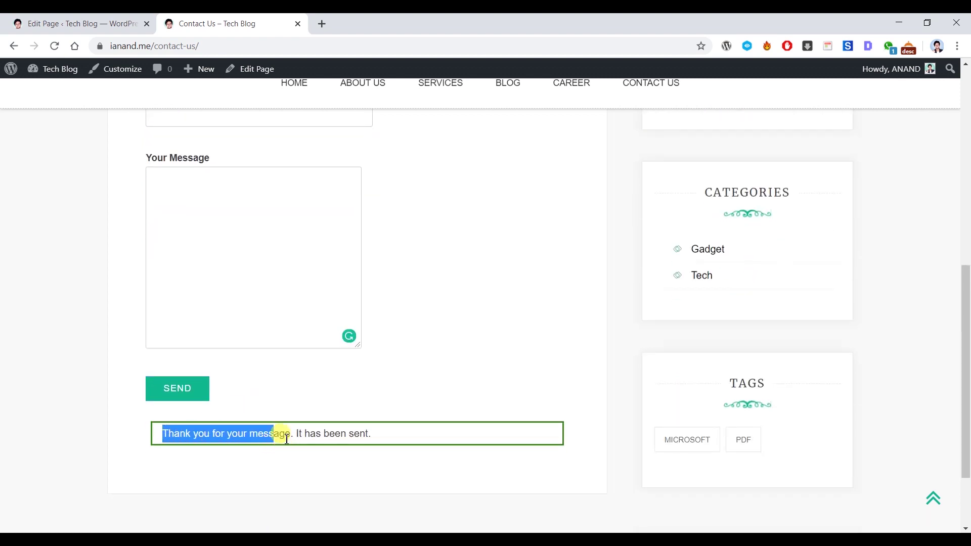
left_click_drag(380, 427, 173, 408)
scroll(207, 299, "up", 4)
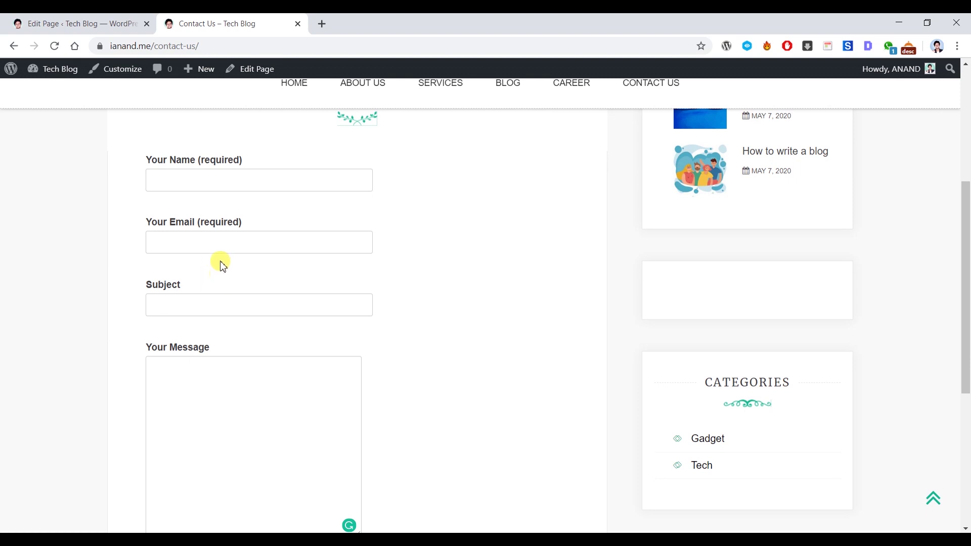
left_click(96, 18)
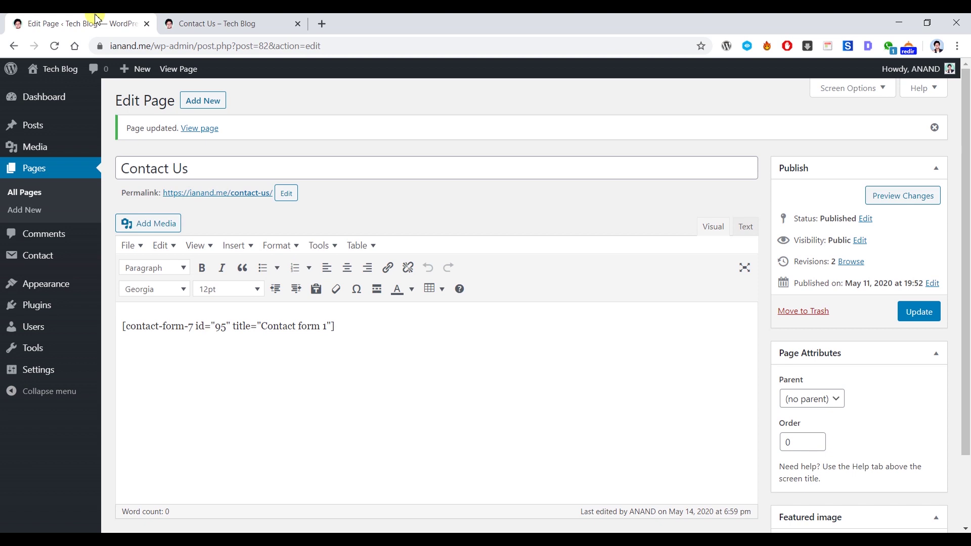
left_click(228, 23)
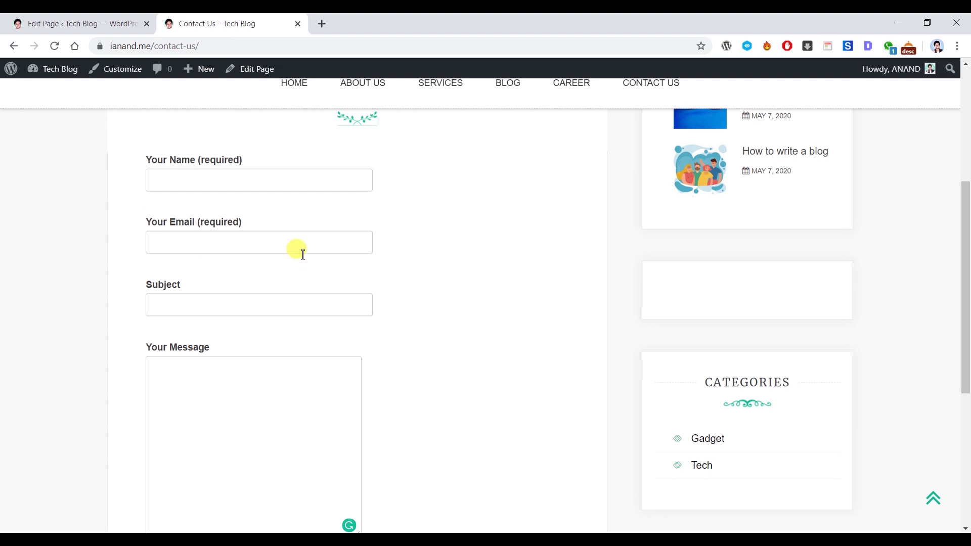
scroll(304, 258, "down", 3)
left_click(228, 332)
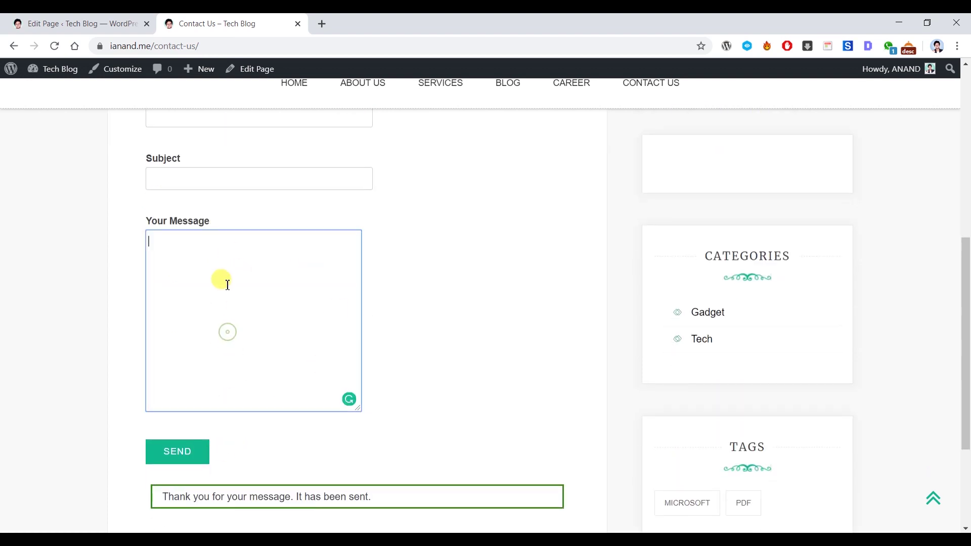
scroll(218, 303, "up", 3)
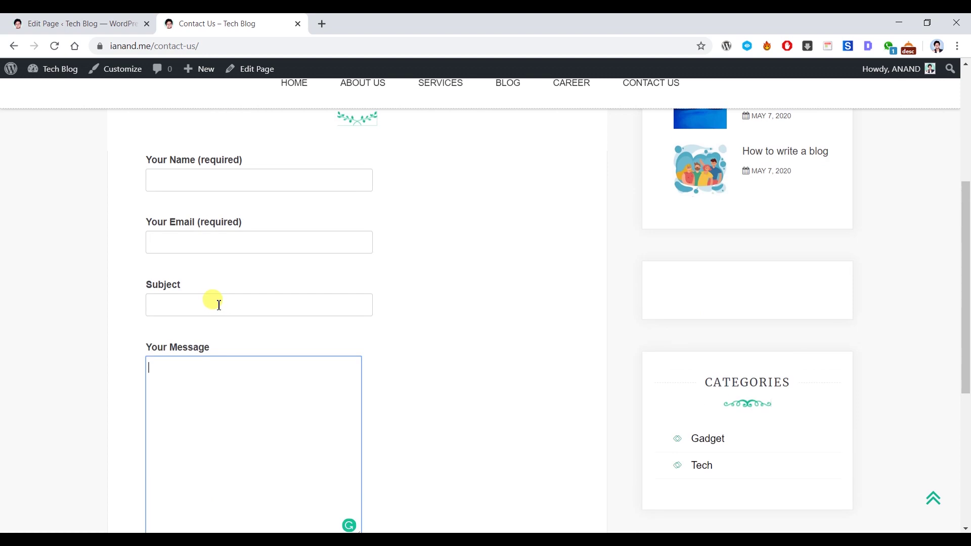
scroll(259, 282, "up", 1)
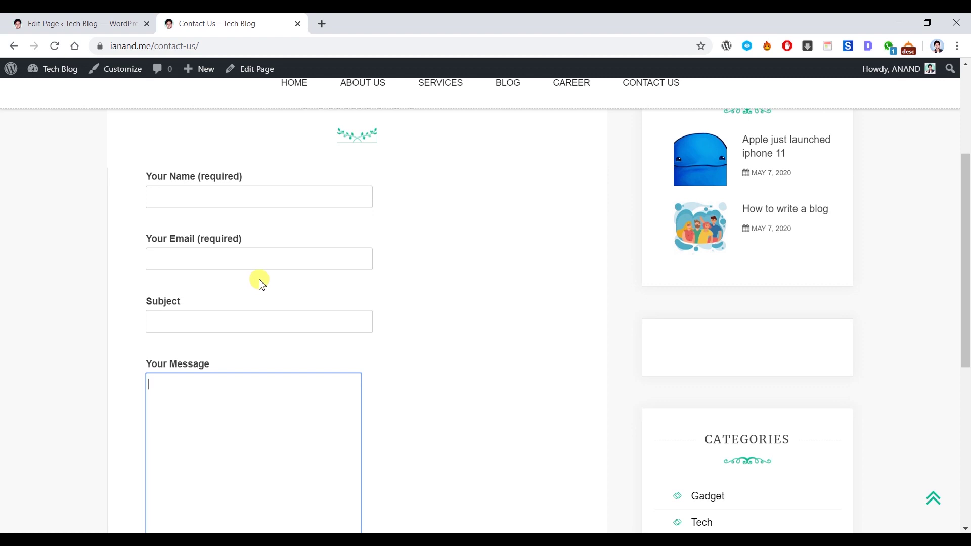
Step: Return to the WordPress admin and open the page for adding new plugins
left_click(110, 18)
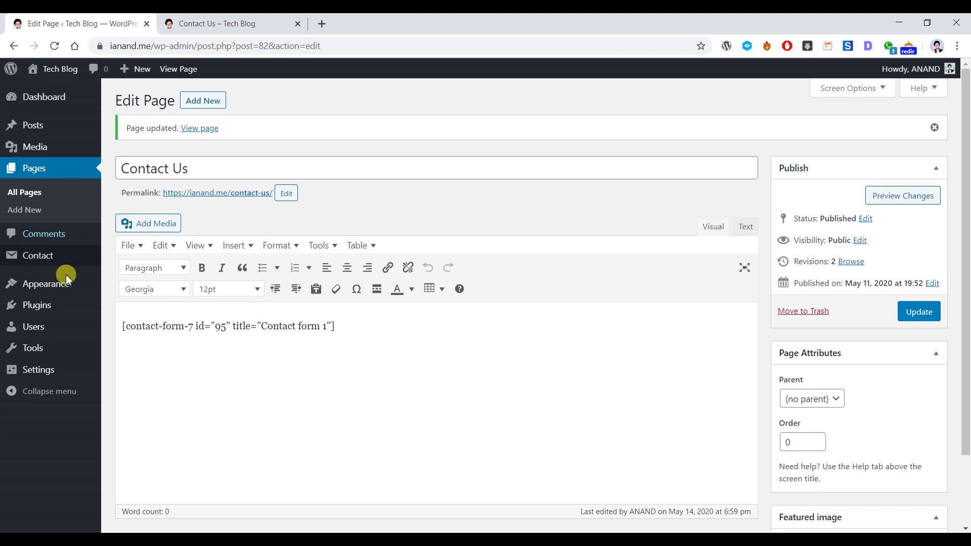
mouse_move(51, 281)
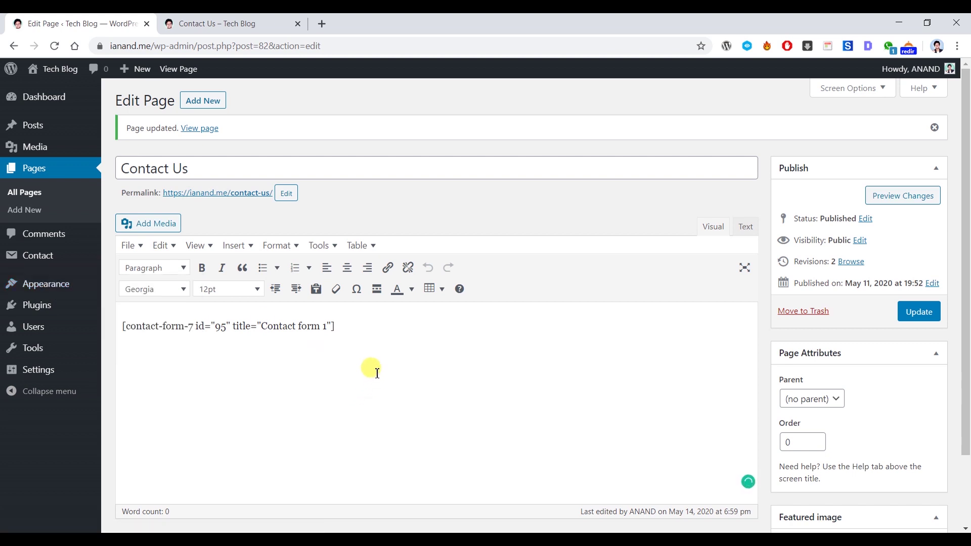
mouse_move(68, 309)
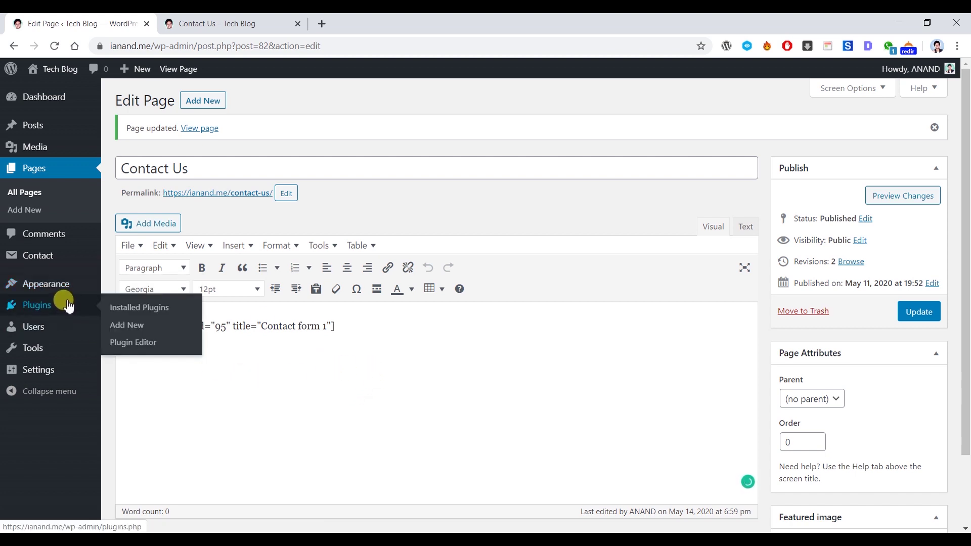
left_click(133, 329)
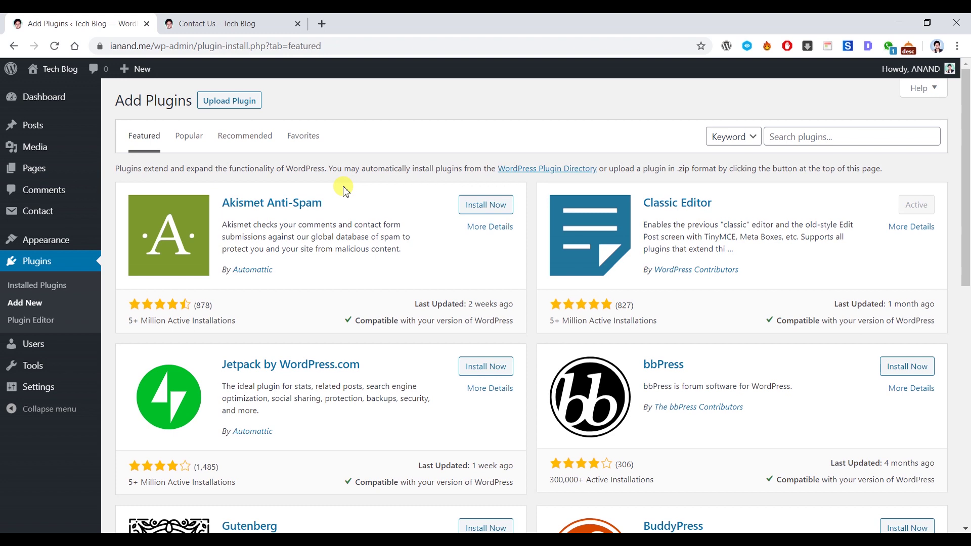
left_click(191, 148)
Step: Install and activate the Jetpack by WordPress.com plugin, and return to the admin dashboard
left_click(485, 369)
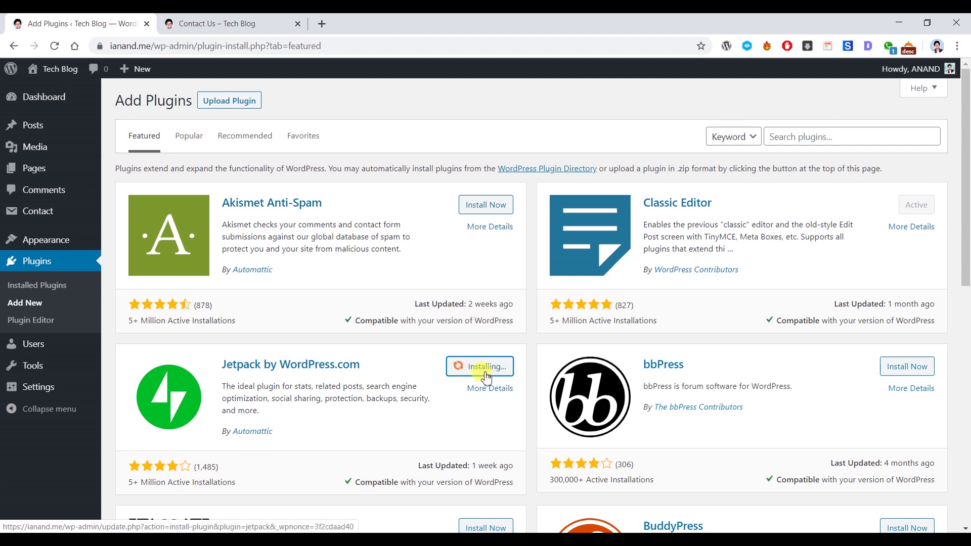
scroll(483, 374, "down", 2)
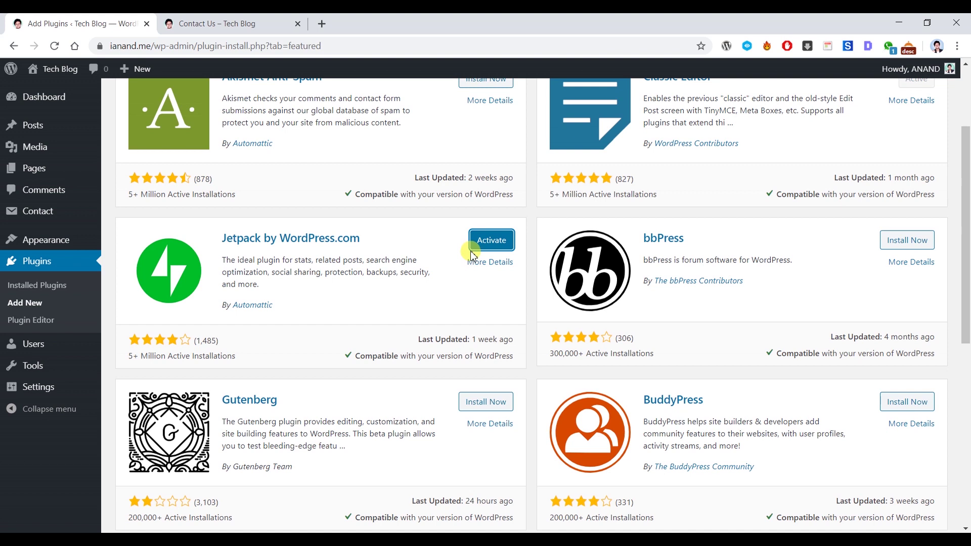
left_click(505, 255)
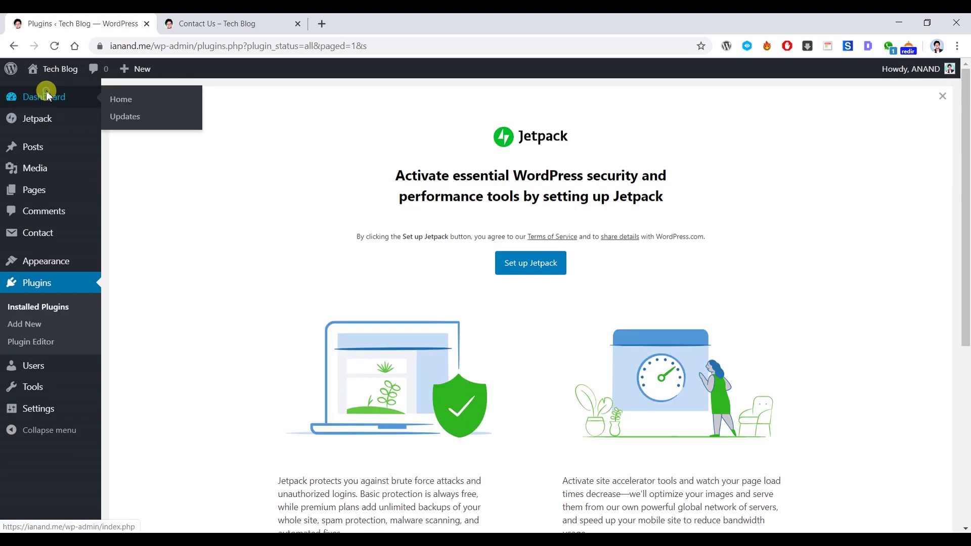
left_click(43, 97)
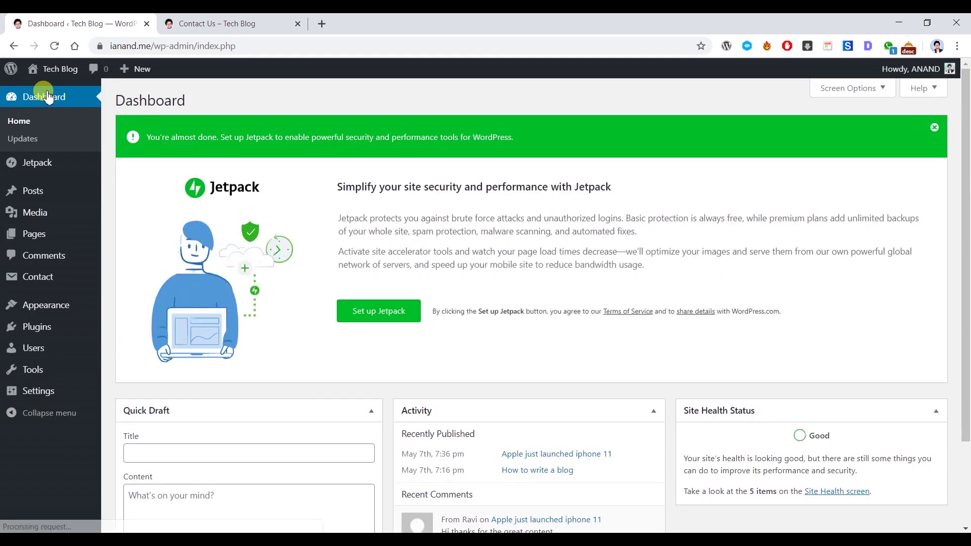